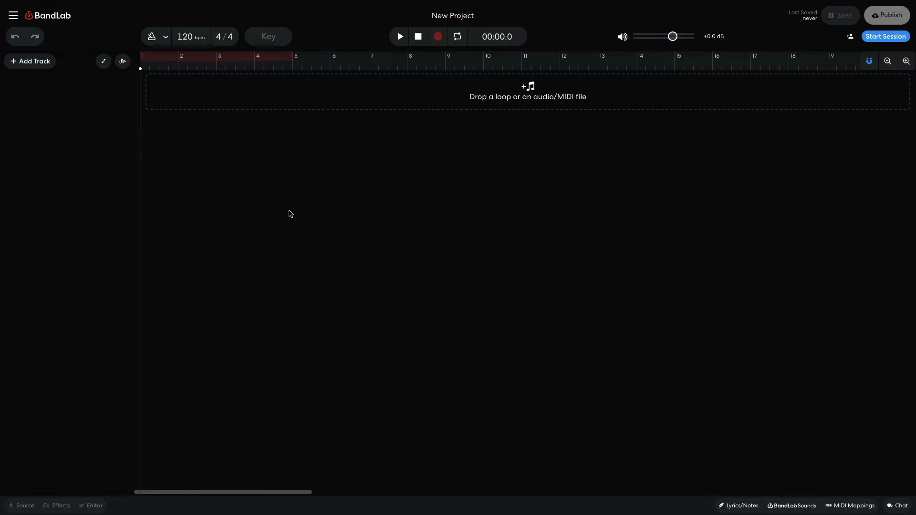
- Enter 124 in the bpm field and pick G minor from the Key list
click(184, 34)
text(124)
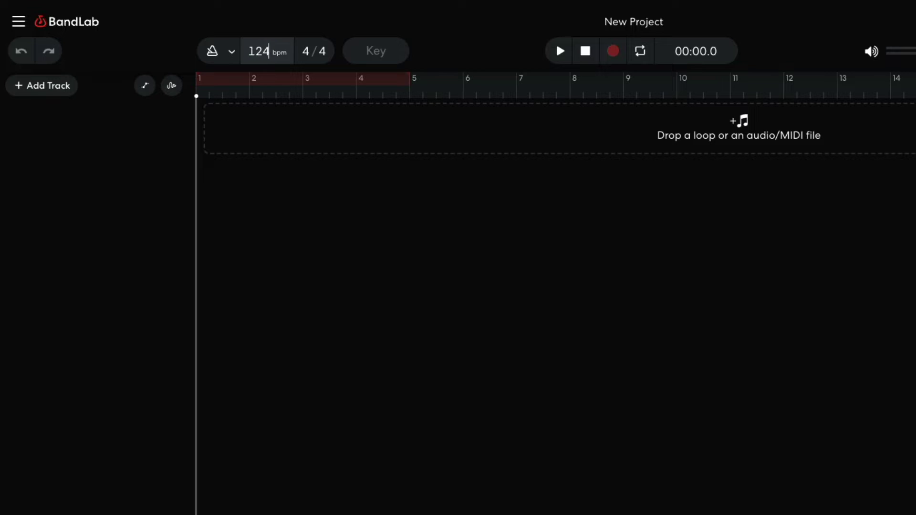
click(369, 53)
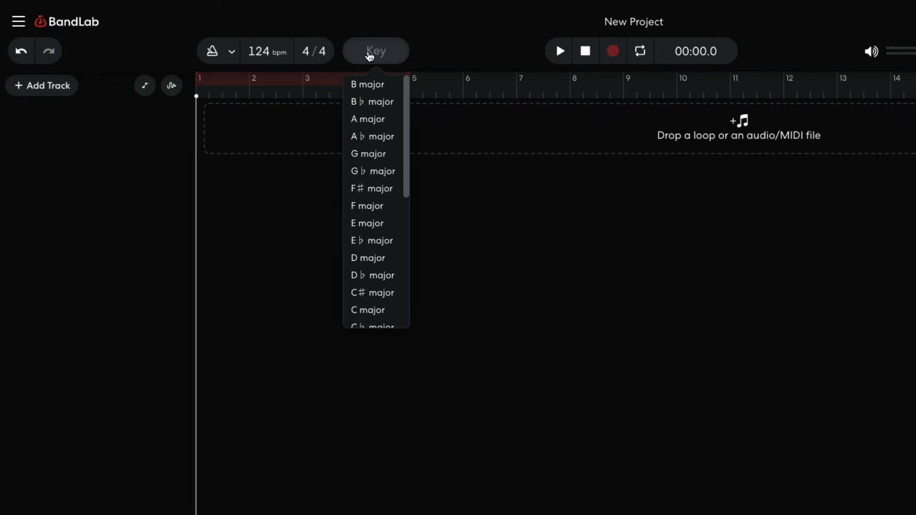
drag(407, 90, 401, 180)
click(379, 265)
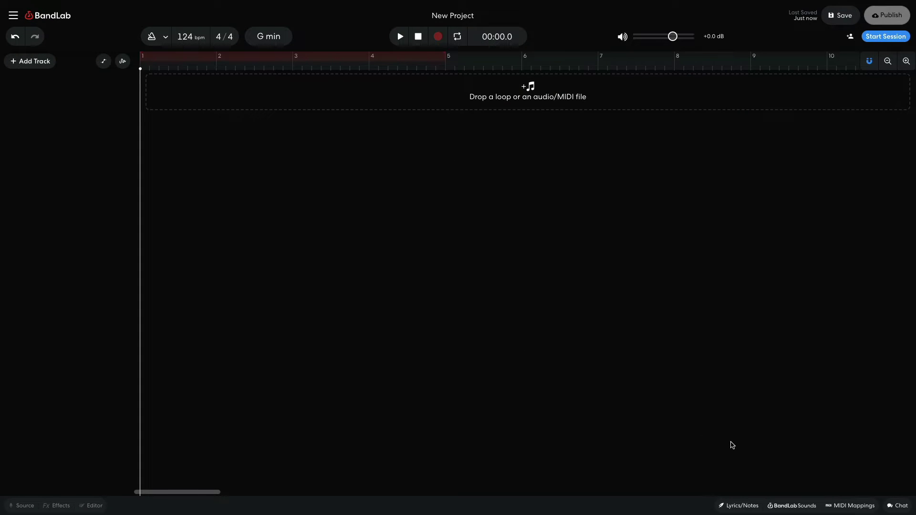
- Search the sound library for 'ho', open the Classic House pack and filter its loops to Drum
click(792, 506)
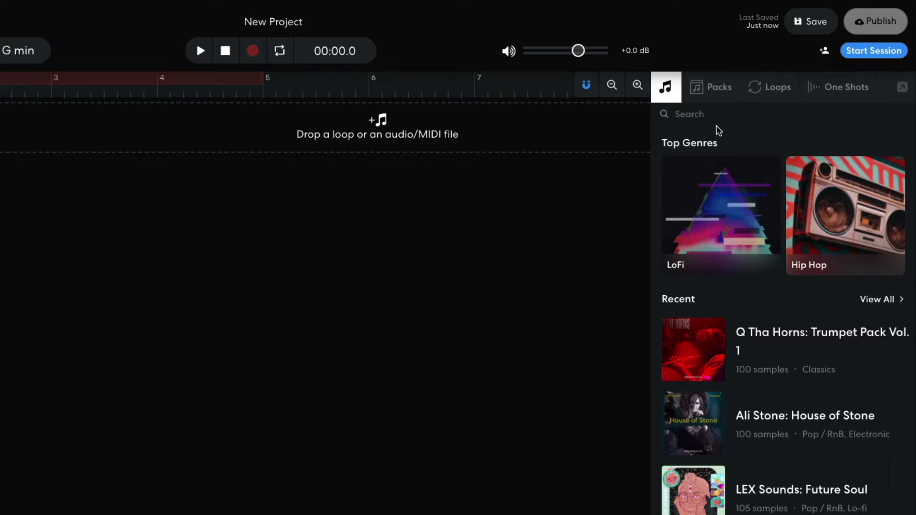
click(720, 114)
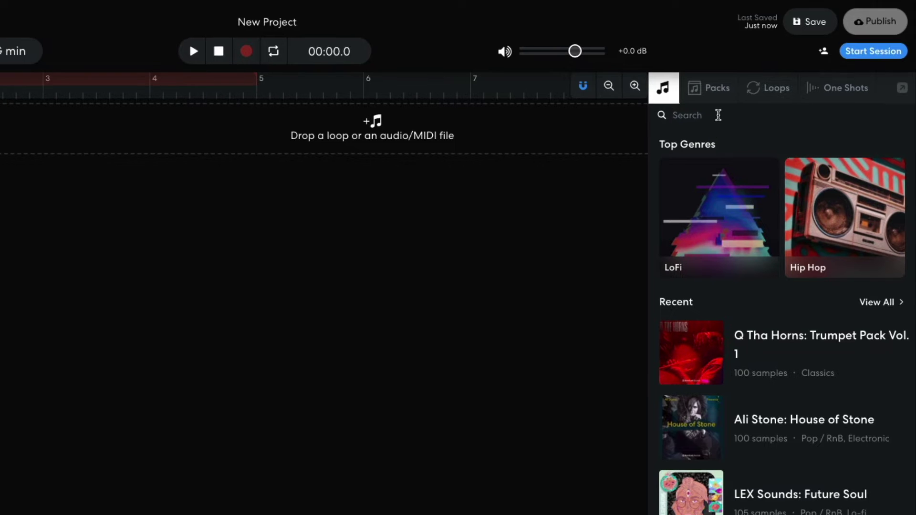
text(house)
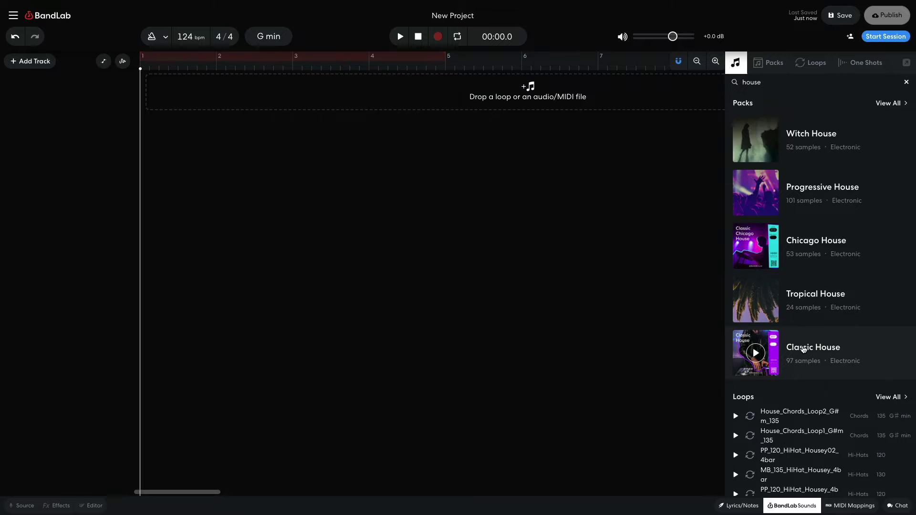
click(804, 350)
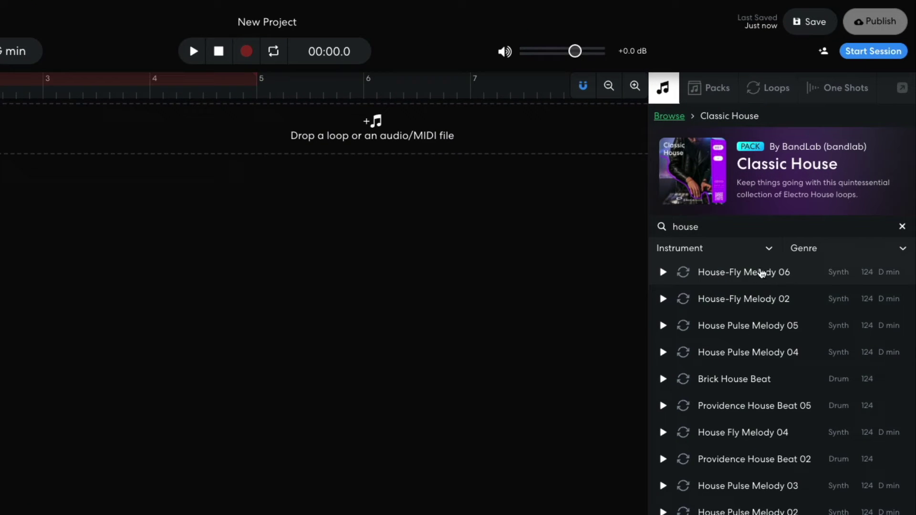
click(766, 248)
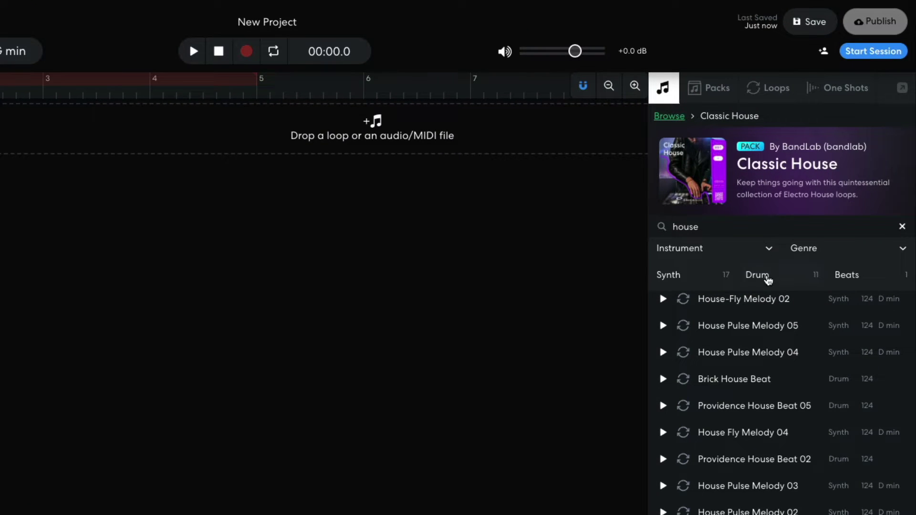
click(766, 277)
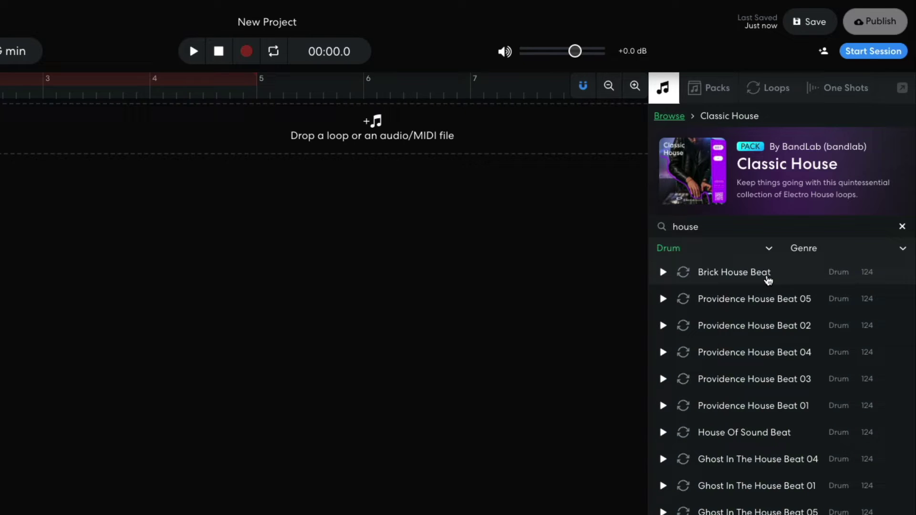
- Place House Of Sound Beat at bar 1 on a new track, lower it to about -5.6 dB, and play
drag(744, 432, 50, 215)
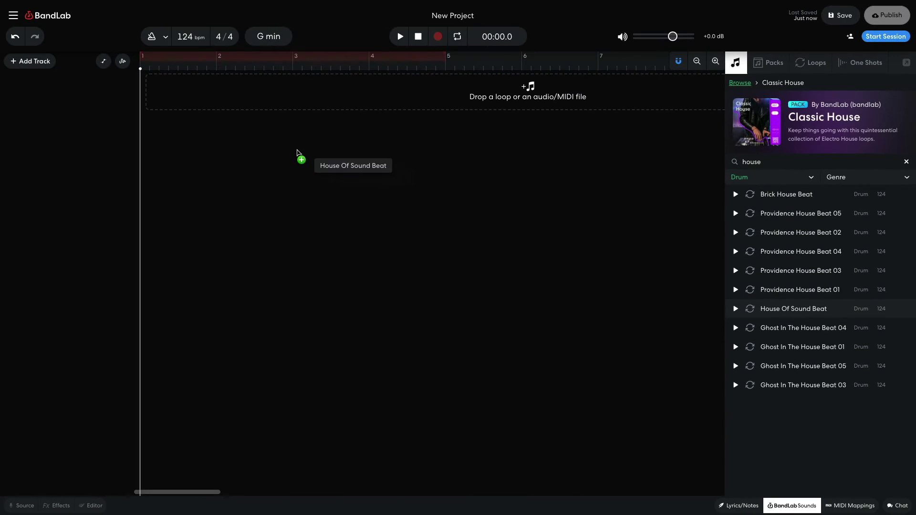
drag(296, 152, 169, 93)
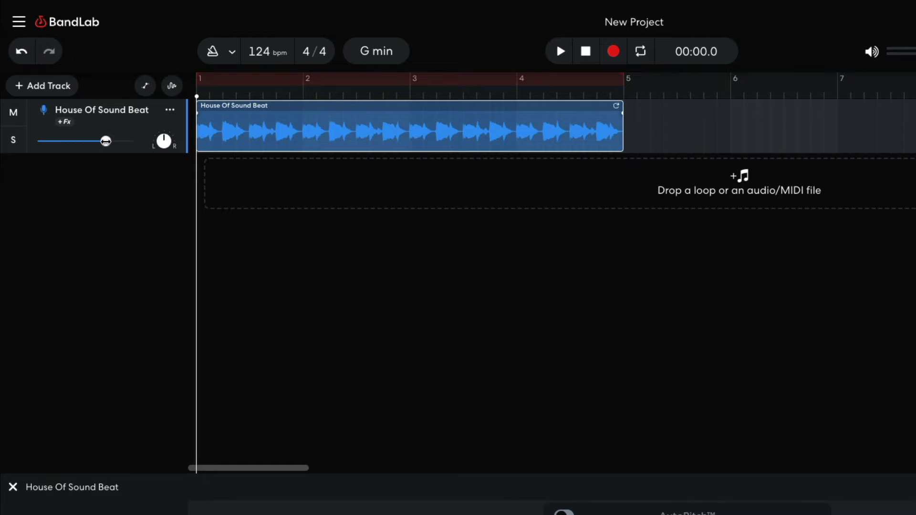
mouse_move(75, 100)
drag(105, 141, 62, 143)
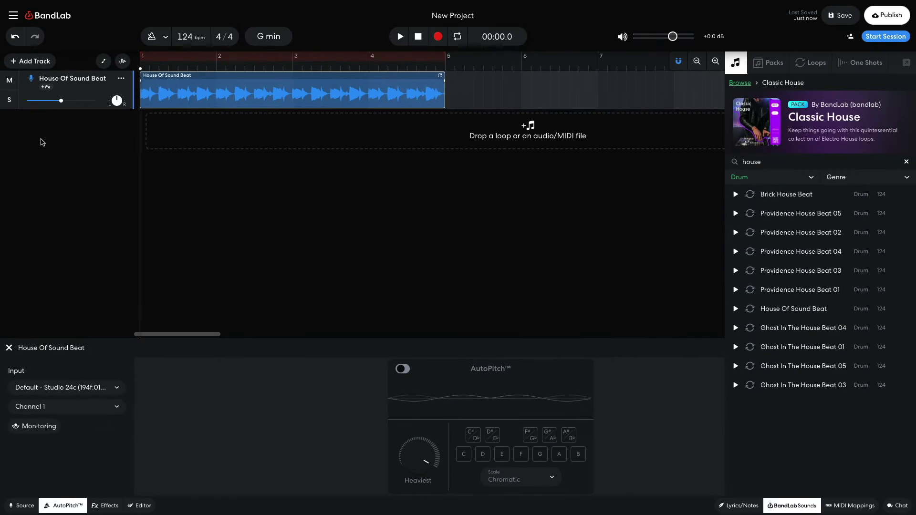
key(space)
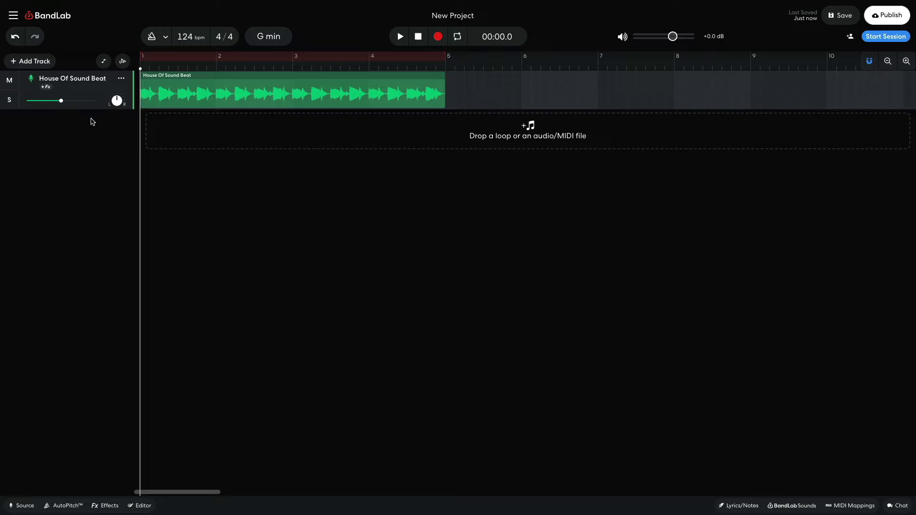
- Add a virtual instrument track at about -8.6 dB, record sustained piano chords, and play them back
click(31, 61)
click(49, 143)
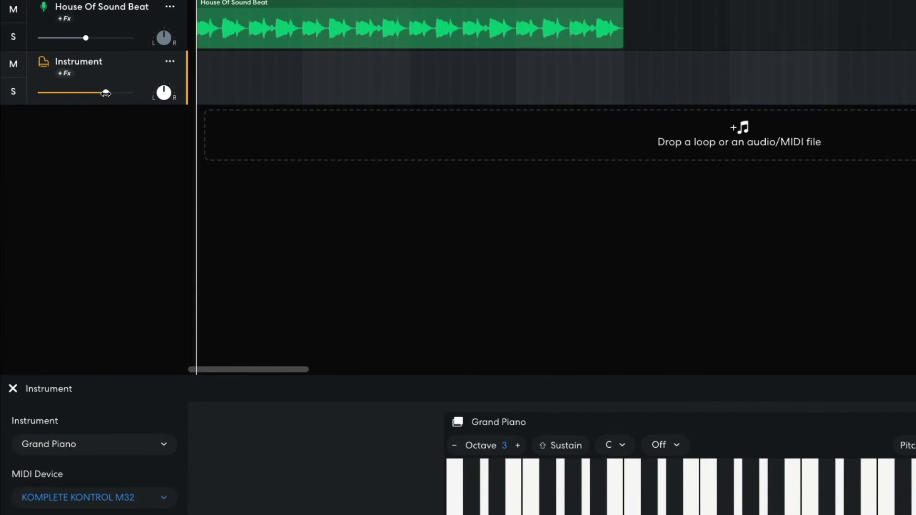
drag(105, 93, 72, 105)
key(shift)
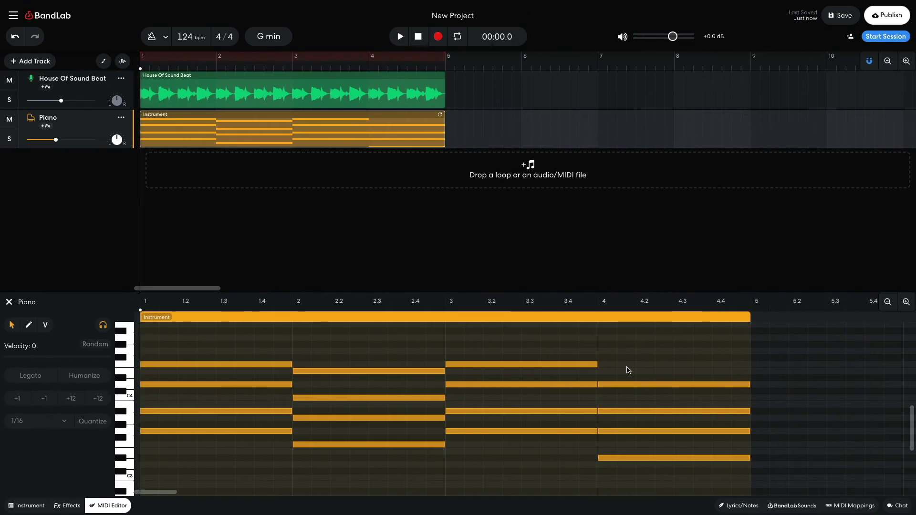
key(space)
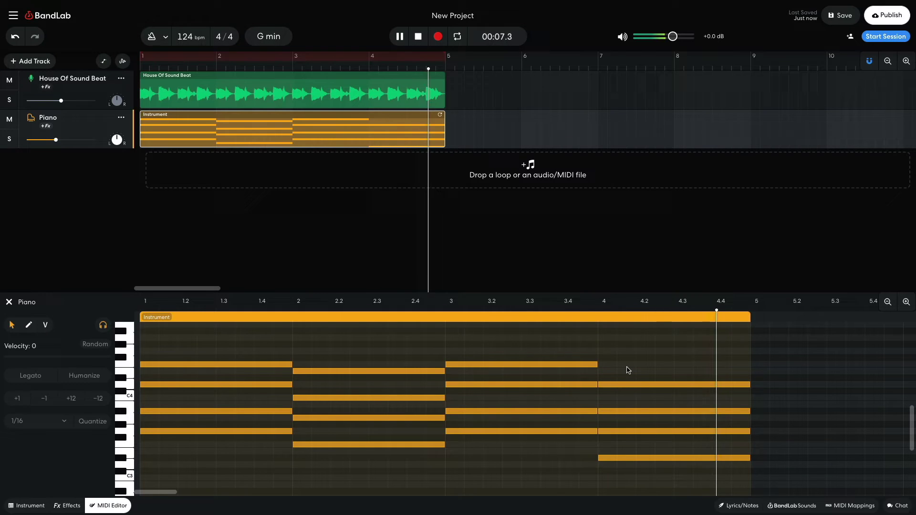
- Deselect the piano region and add another virtual instrument track
click(230, 264)
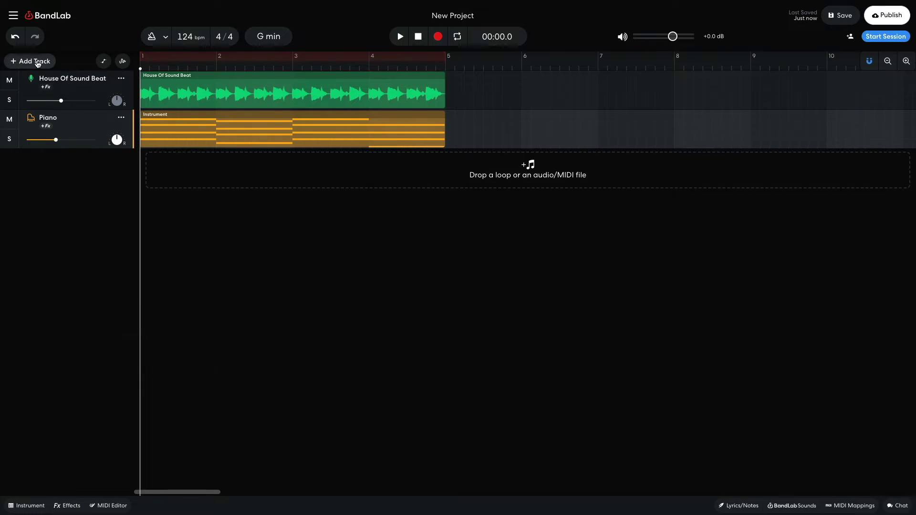
click(35, 61)
click(56, 141)
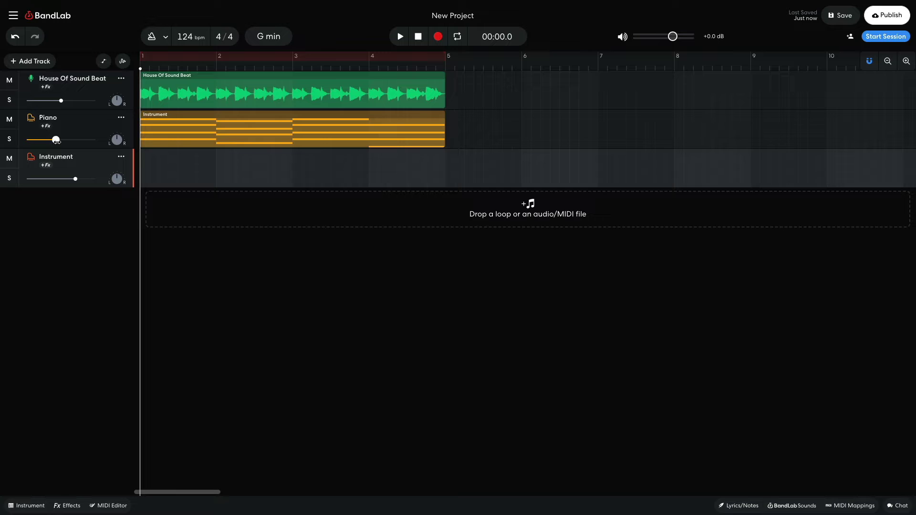
- Load the Deep House synth bass on the new track and lower its volume to about -5.9 dB
click(27, 506)
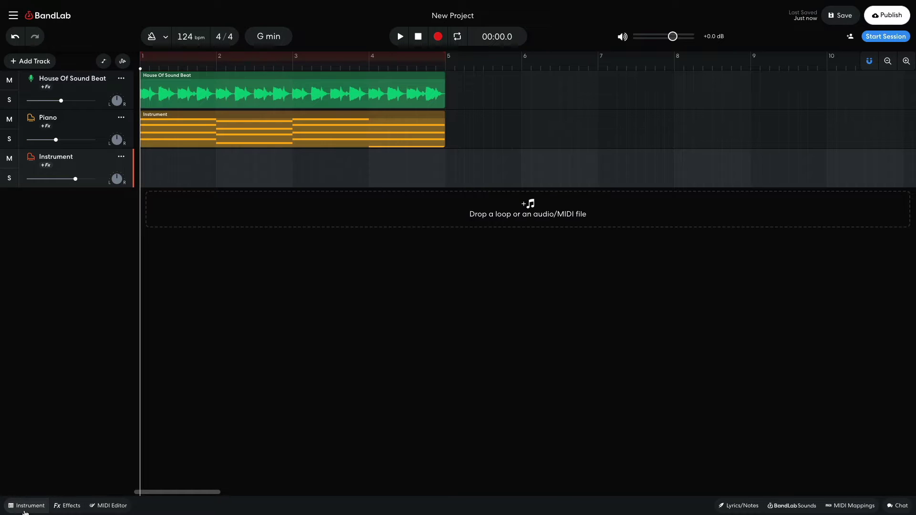
click(48, 392)
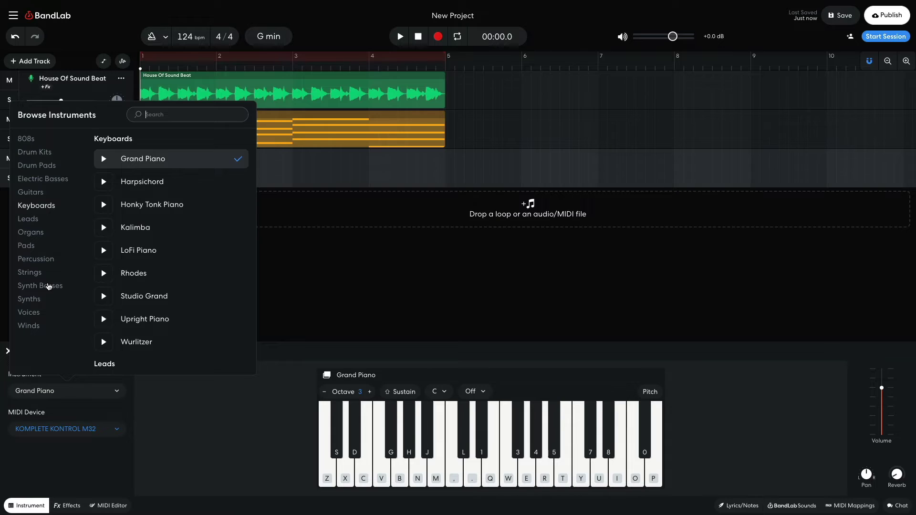
click(48, 286)
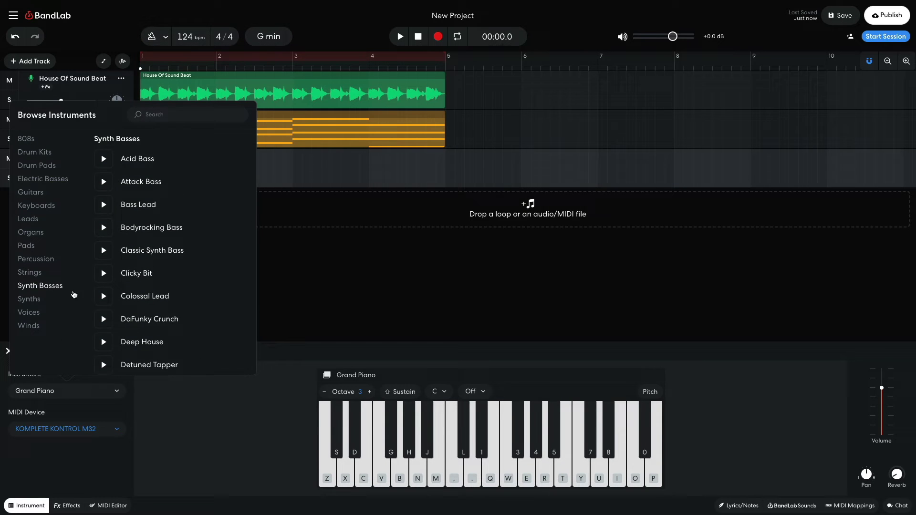
click(141, 343)
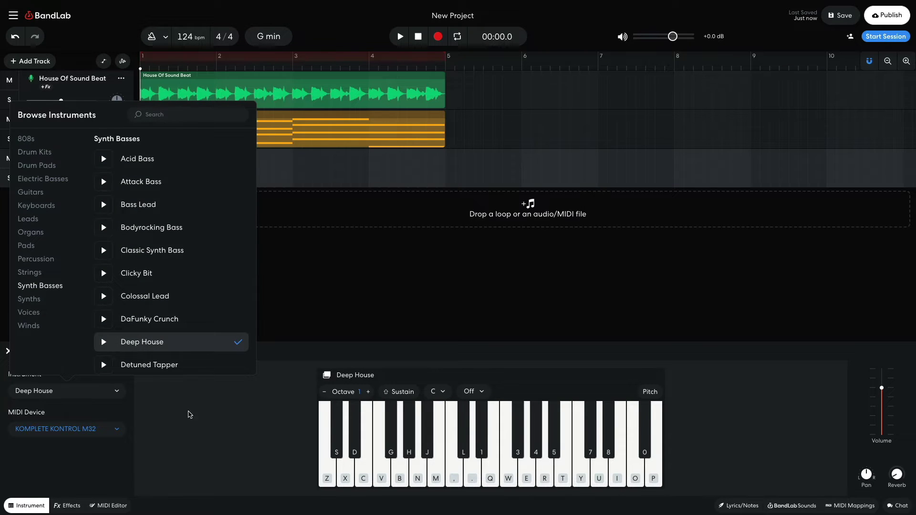
click(196, 433)
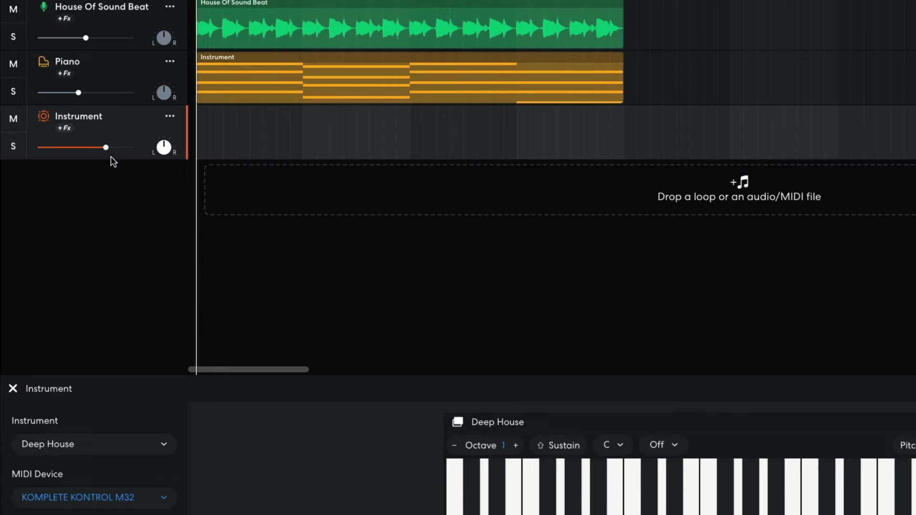
drag(76, 179, 74, 179)
drag(105, 148, 84, 147)
- Record repeated short root notes on the Roots track, play them, and zoom out to all four bars
key(shift)
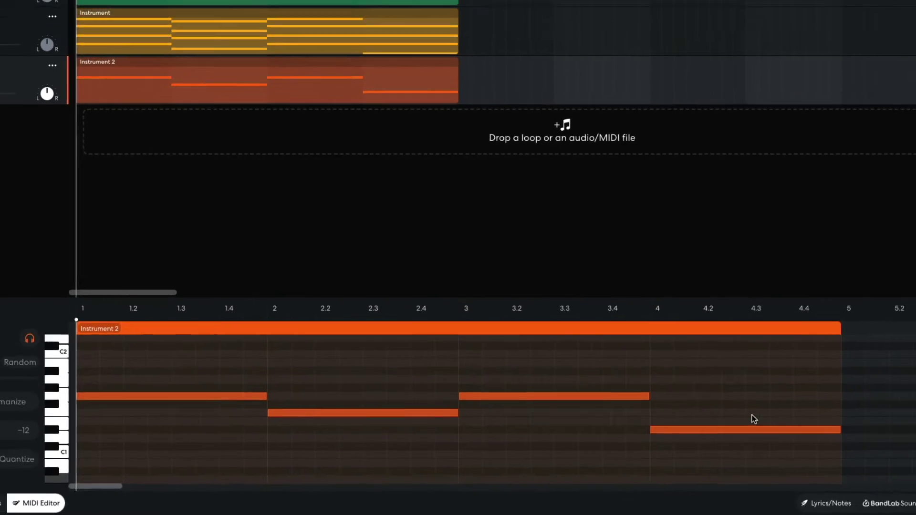
key(space)
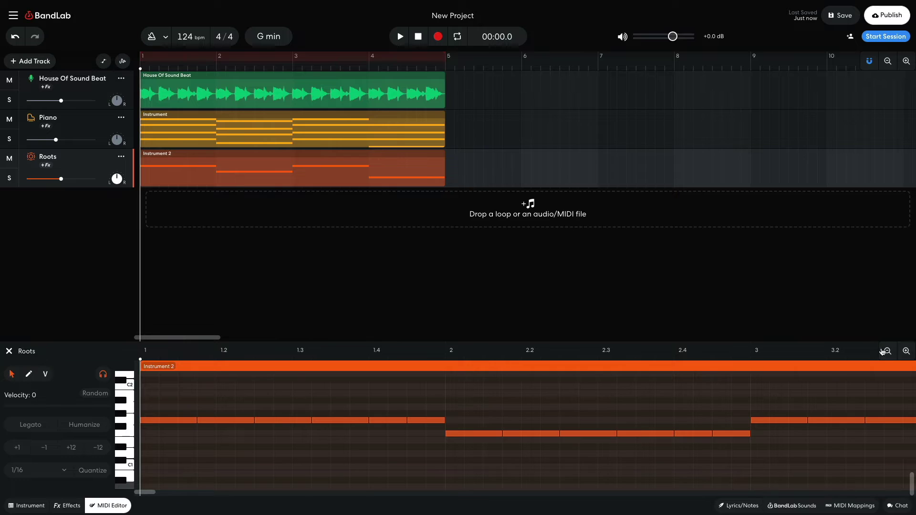
click(886, 352)
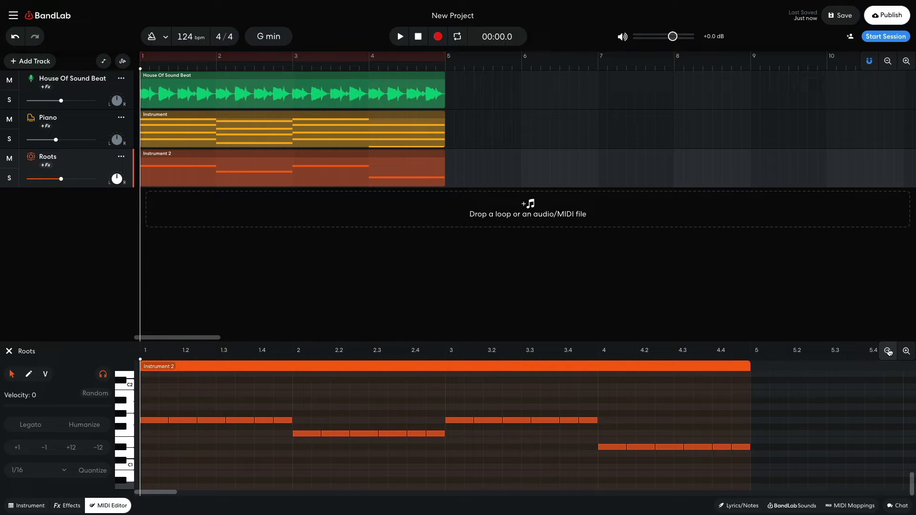
key(space)
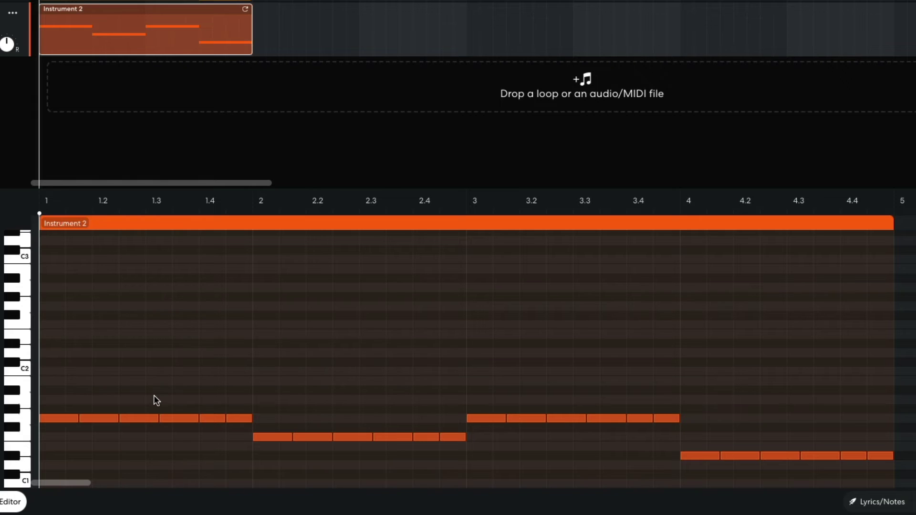
- Select the bar 2 notes, raise their pitch, and audition the result
drag(291, 420, 429, 462)
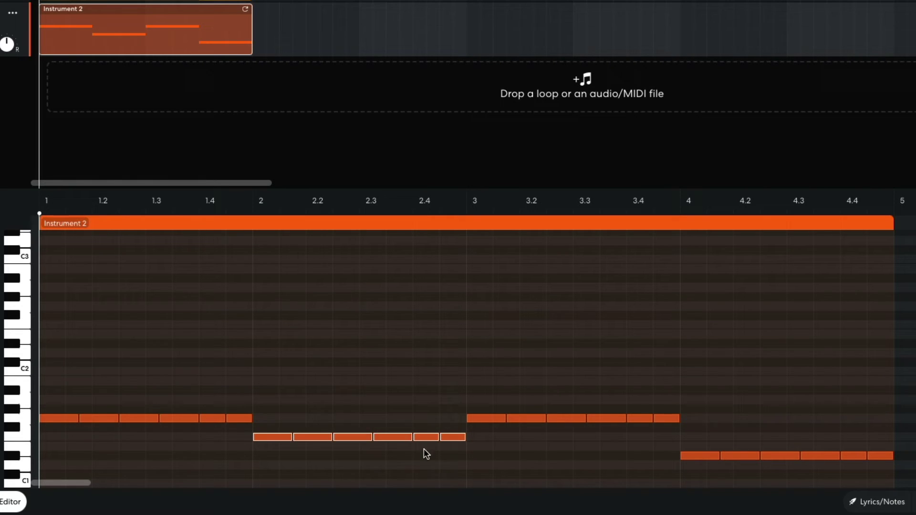
drag(267, 433, 265, 404)
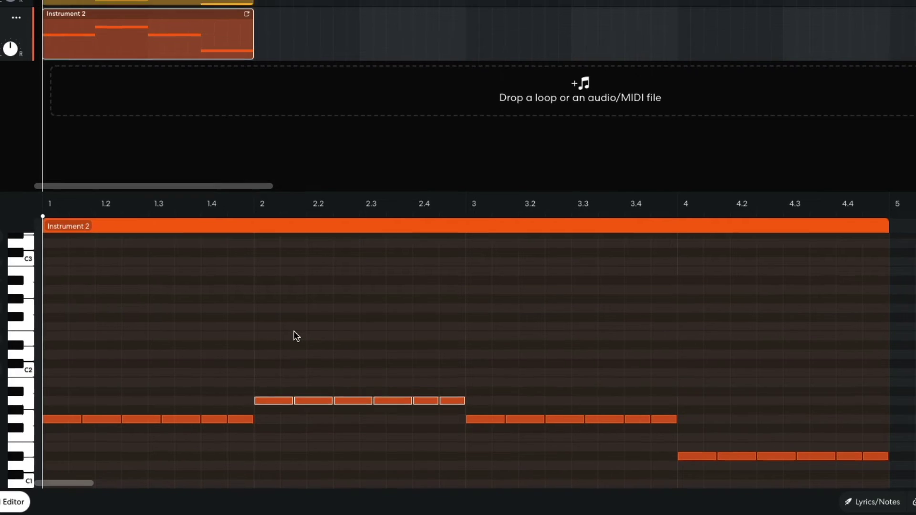
key(space)
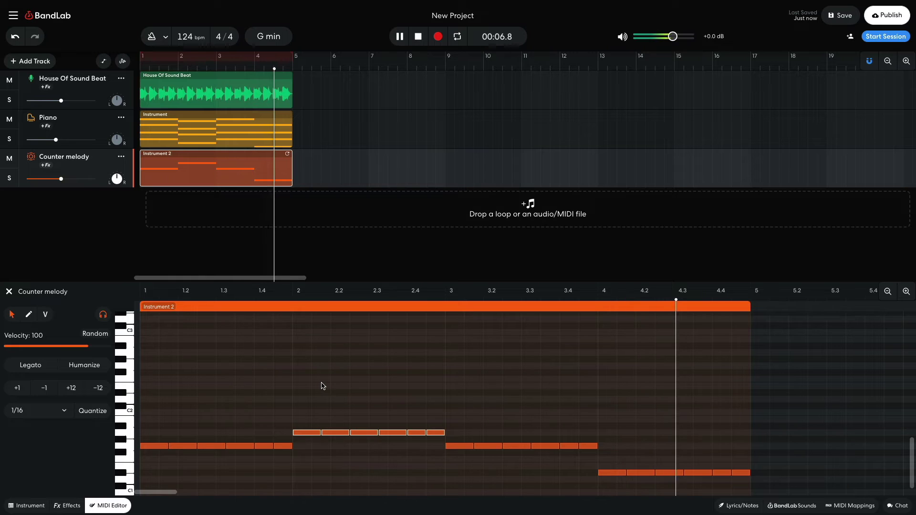
- Select the bar 3 notes, lift them above bar 2, and play the counter melody
click(619, 395)
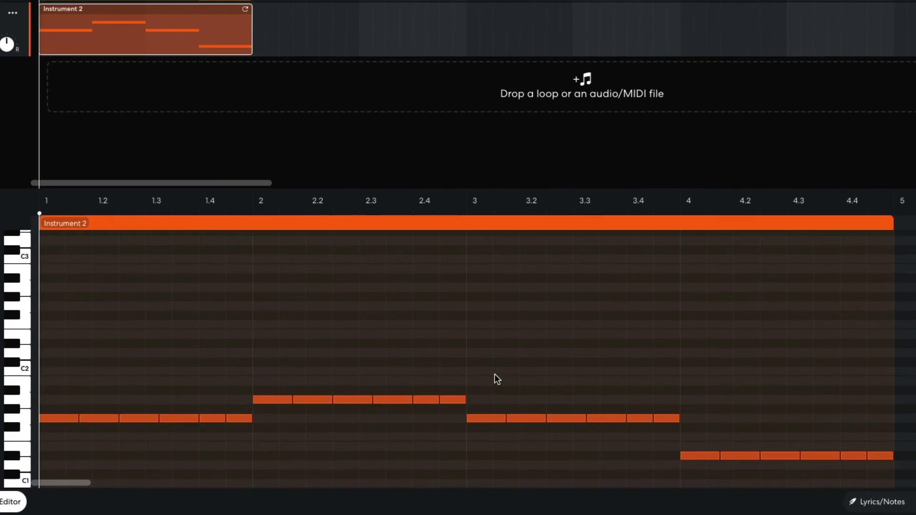
drag(462, 417, 583, 460)
drag(662, 438, 661, 438)
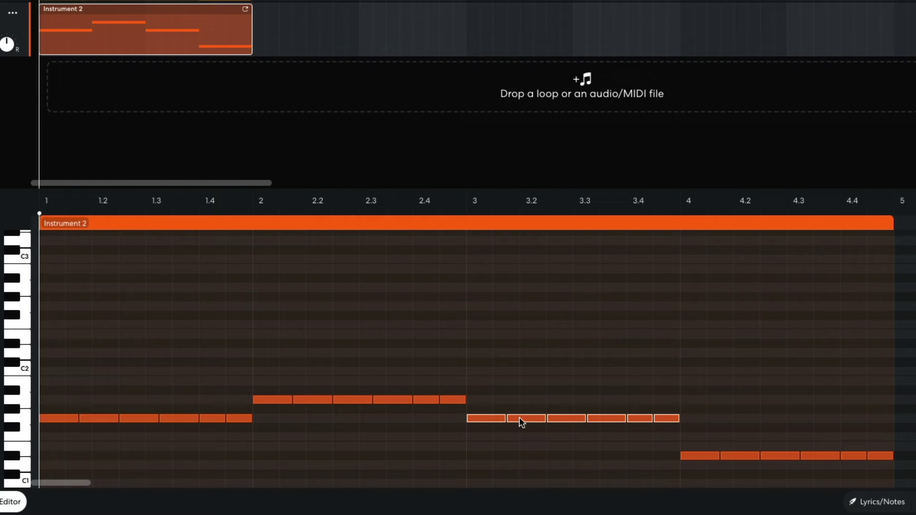
drag(482, 414, 481, 386)
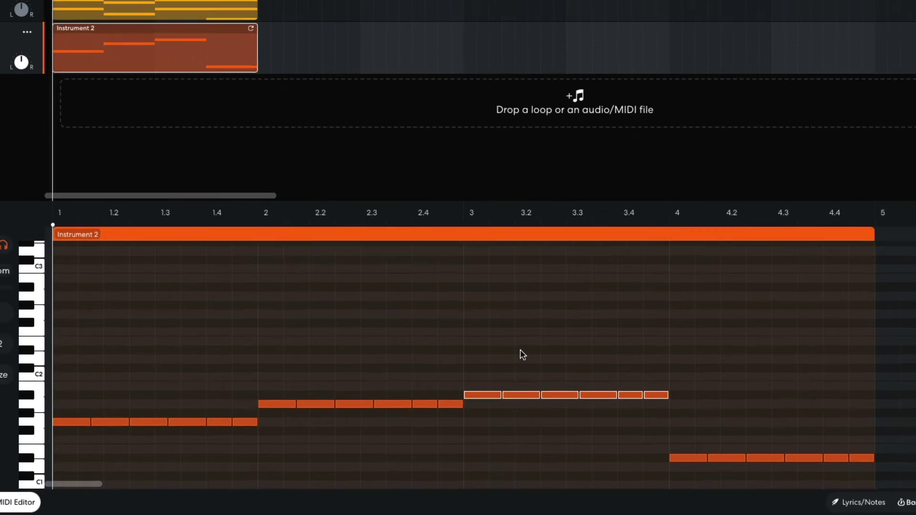
key(space)
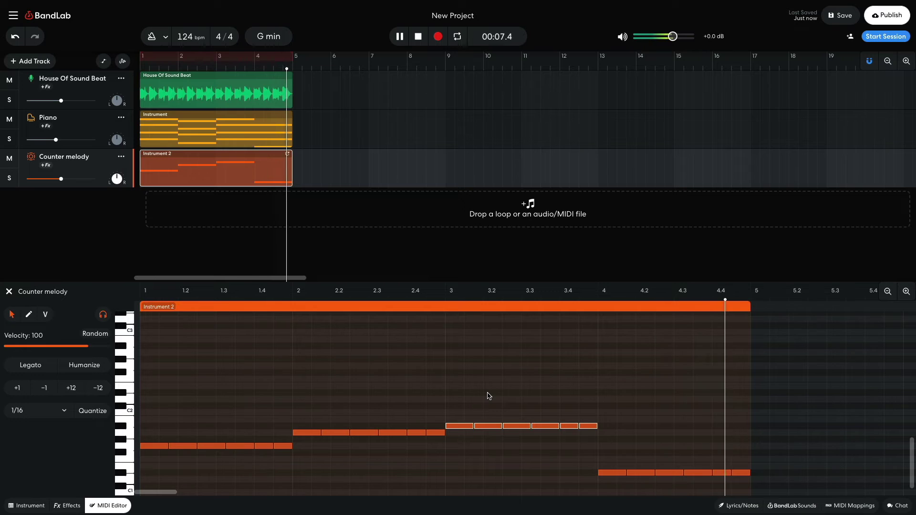
- Transpose the bar 4 notes above bar 3, then drop them two semitones and play back
key(Up)
key(Return)
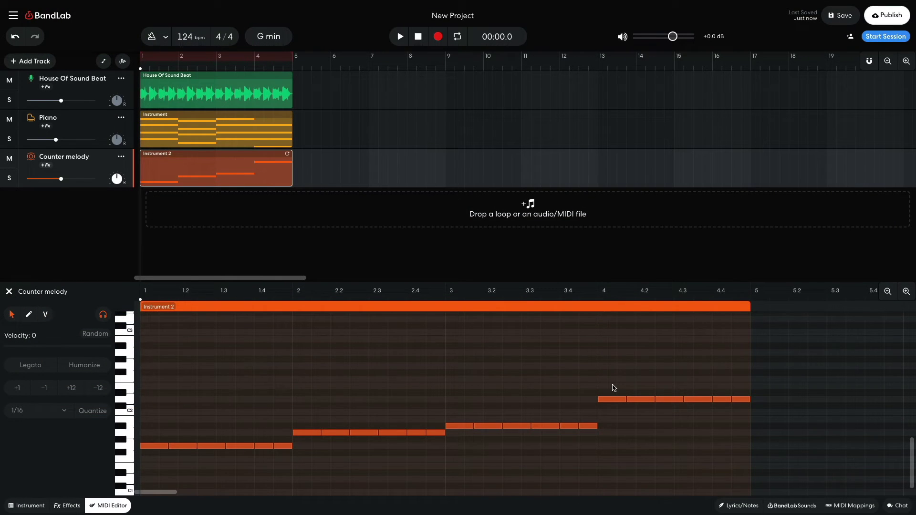
key(space)
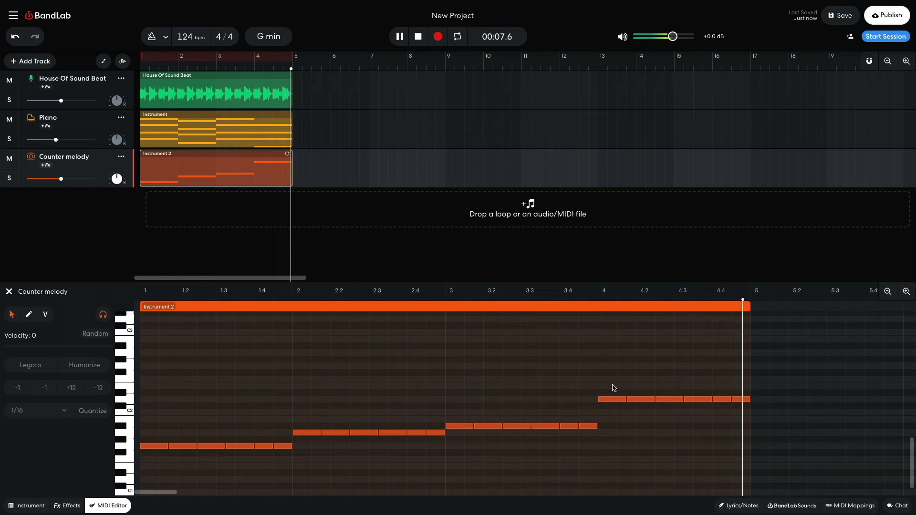
key(Down)
key(Down)
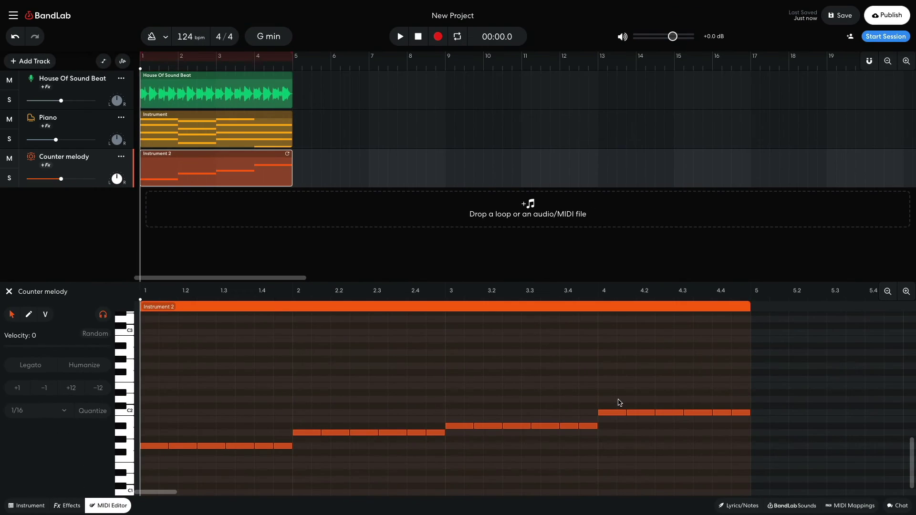
key(space)
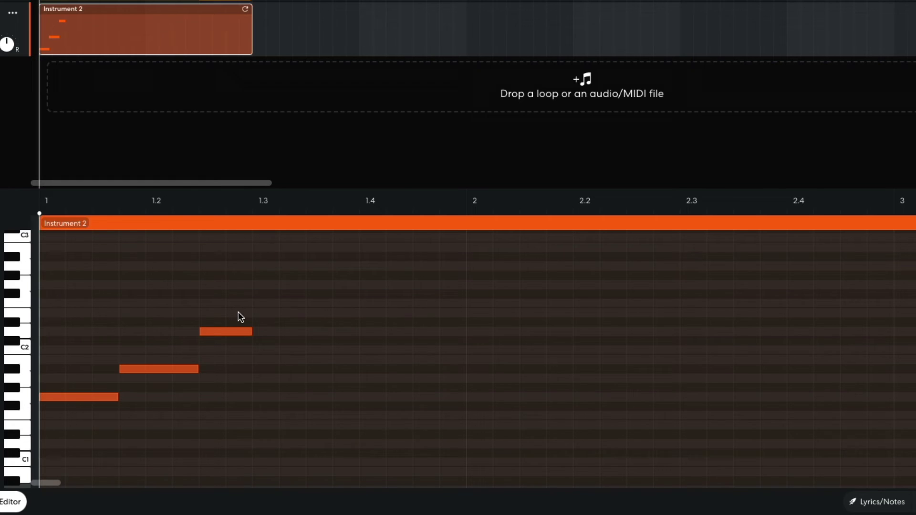
- Select the first three arpeggio notes and listen to the pattern
drag(288, 303, 270, 401)
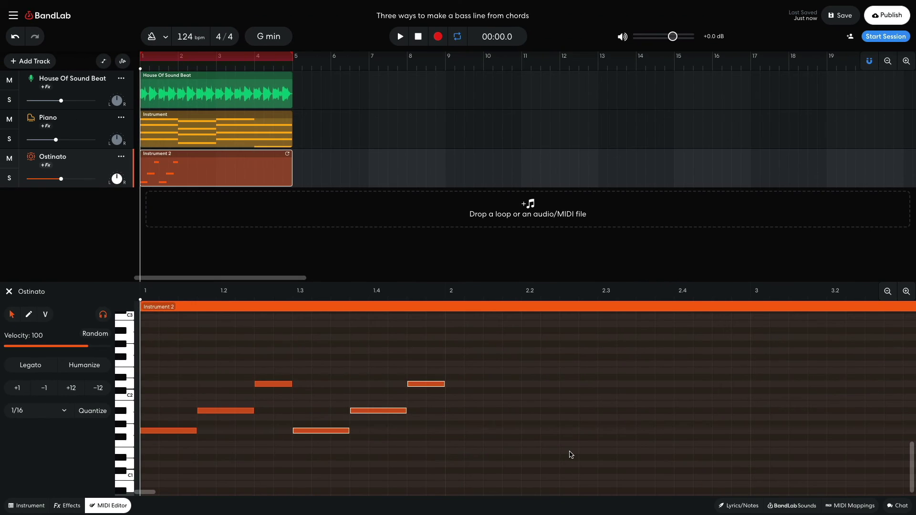
key(space)
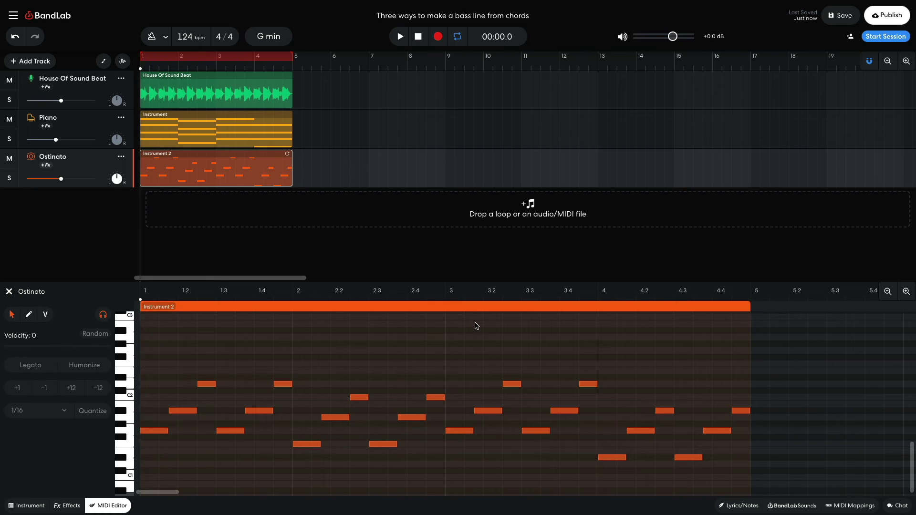
- Play the four-bar ostinato through, then stop playback
key(space)
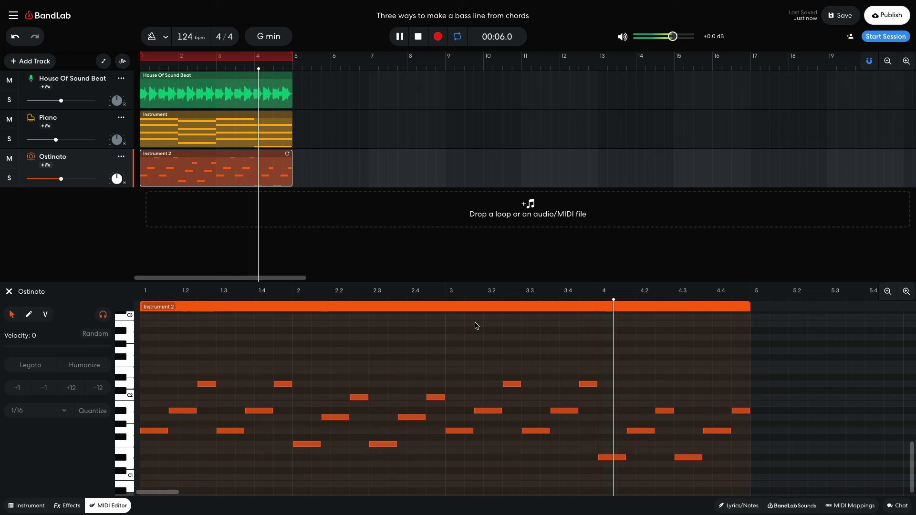
key(space)
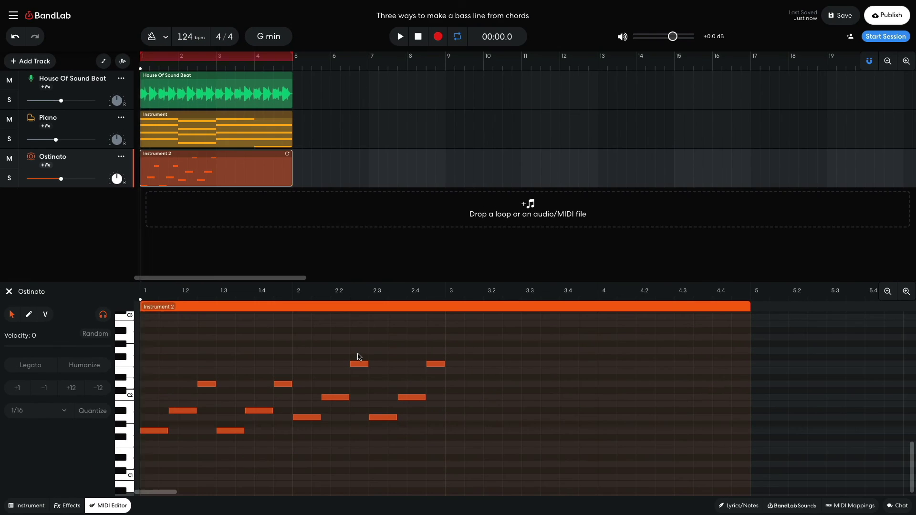
- Play the two-bar ostinato, then audition it extended with new arpeggios in bars 3 and 4
key(space)
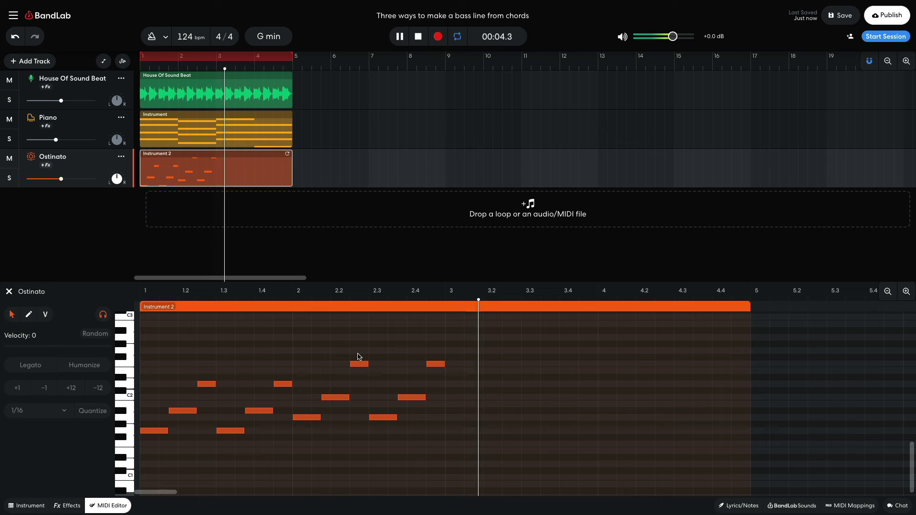
key(space)
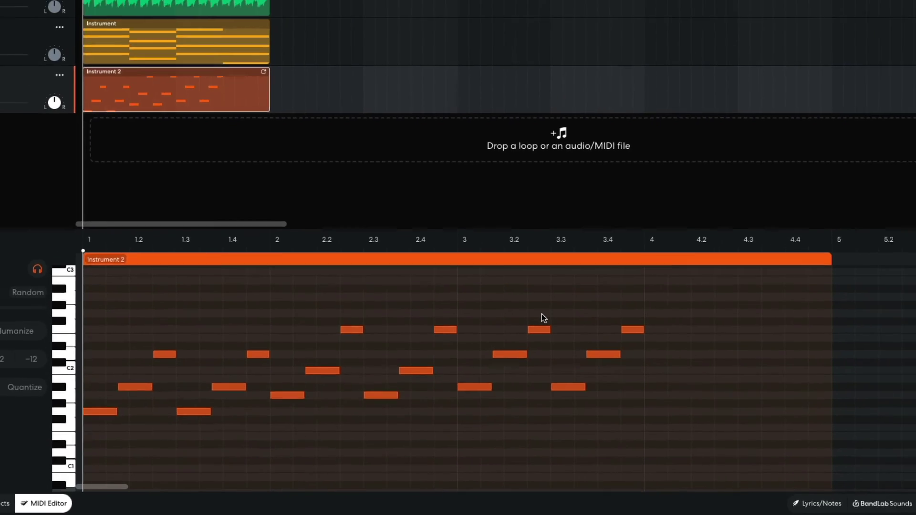
key(space)
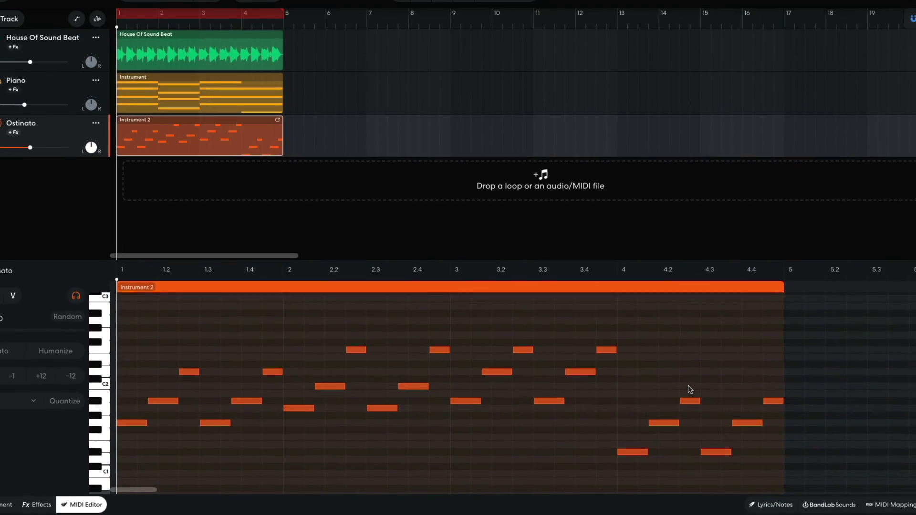
- Play back the finished four-bar Ostinato arpeggio, with bar 4 pitched lowest
key(space)
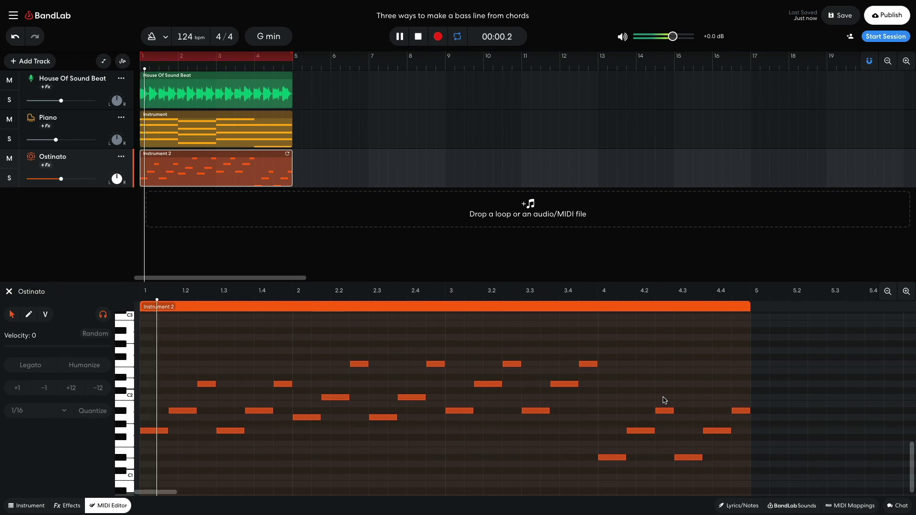